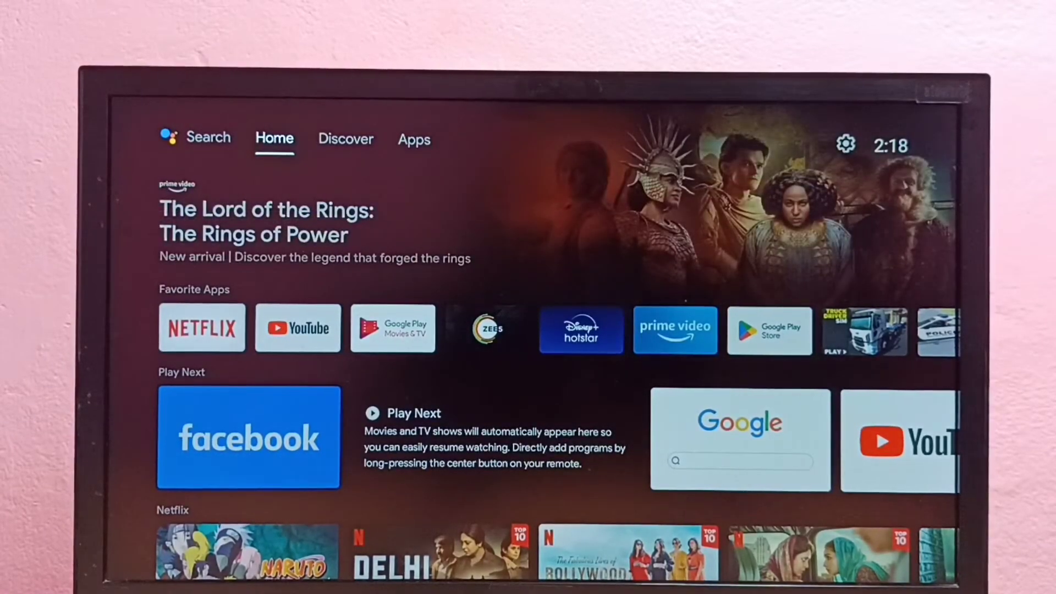
Move along the home screen's top bar from Home to the Apps page
{"action": "key", "text": "Right"}
{"action": "key", "text": "Right"}
{"action": "key", "text": "Left"}
{"action": "key", "text": "Left"}
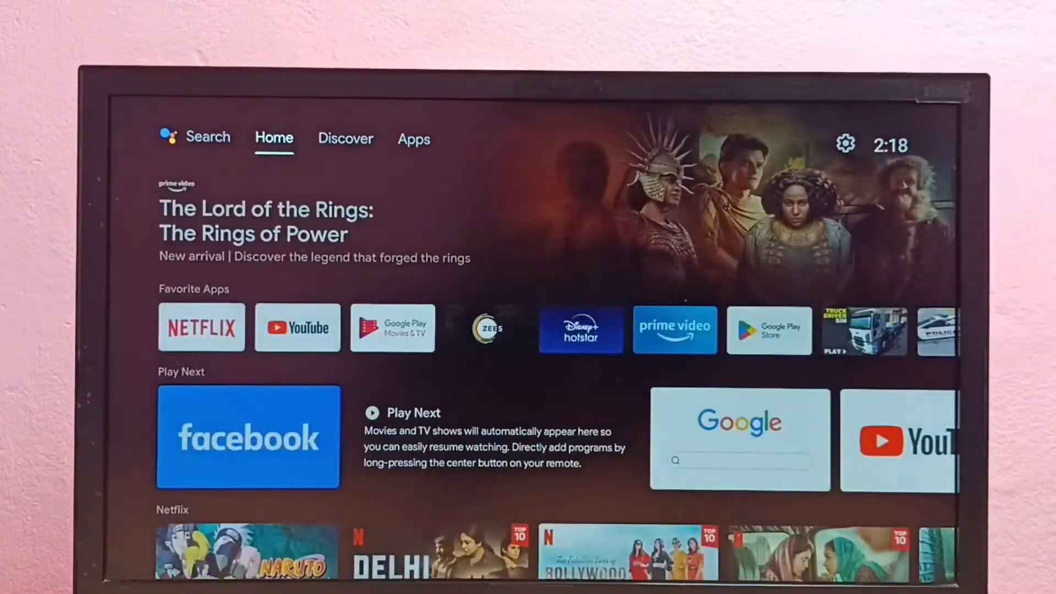
{"action": "key", "text": "Right"}
{"action": "key", "text": "Right"}
{"action": "key", "text": "Right"}
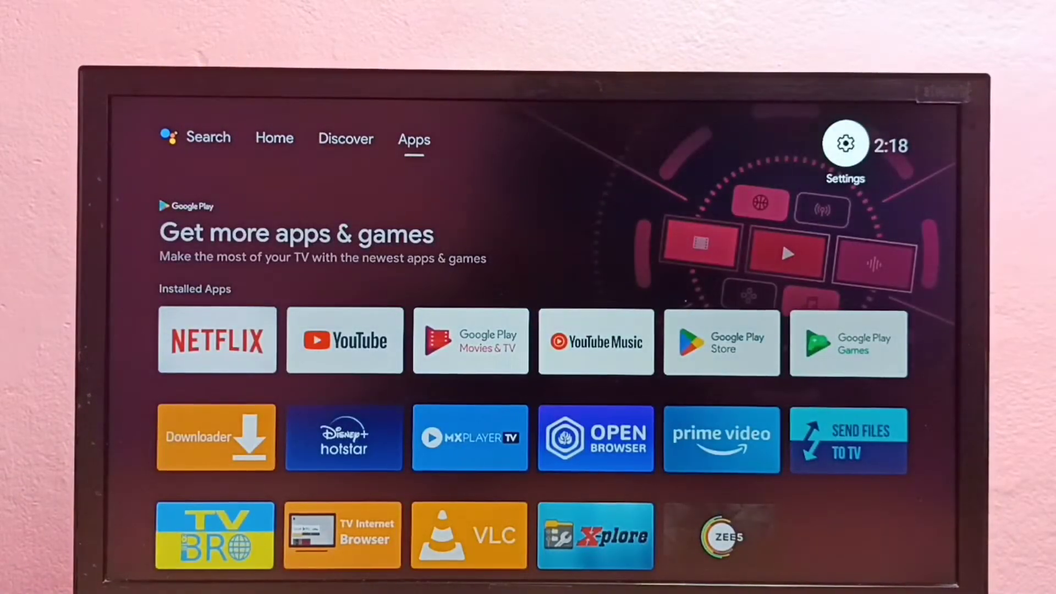
Open the FTTH-DAA1 network details under Settings > Network & Internet
{"action": "key", "text": "Return"}
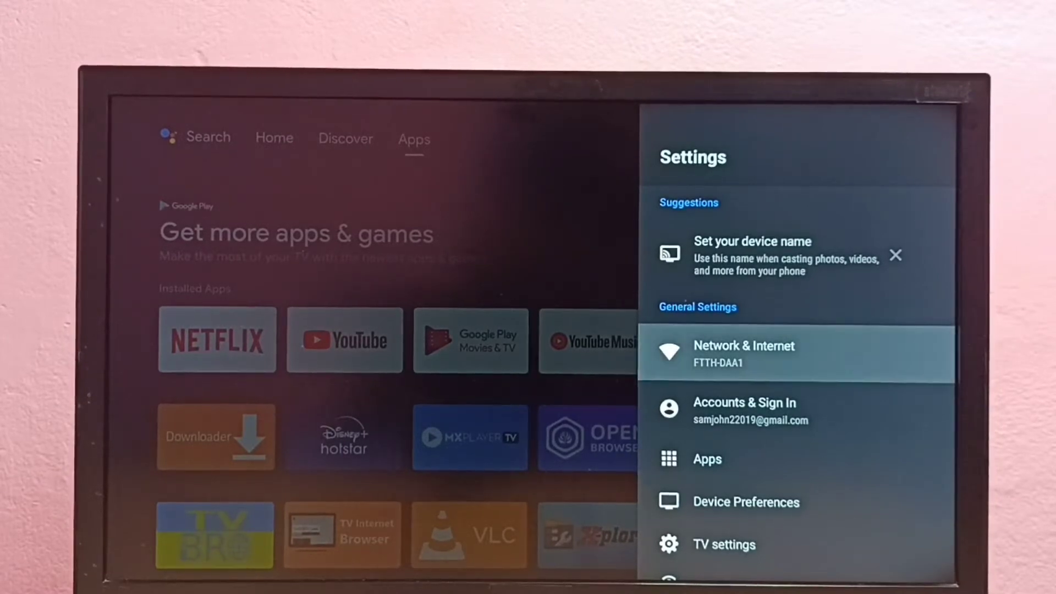
{"action": "key", "text": "Return"}
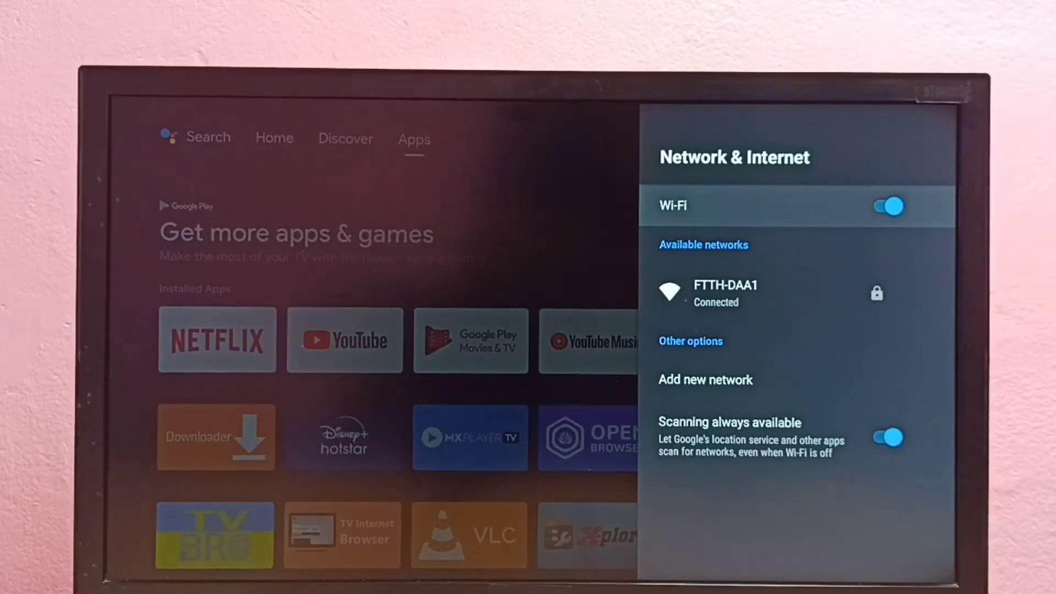
{"action": "key", "text": "Down"}
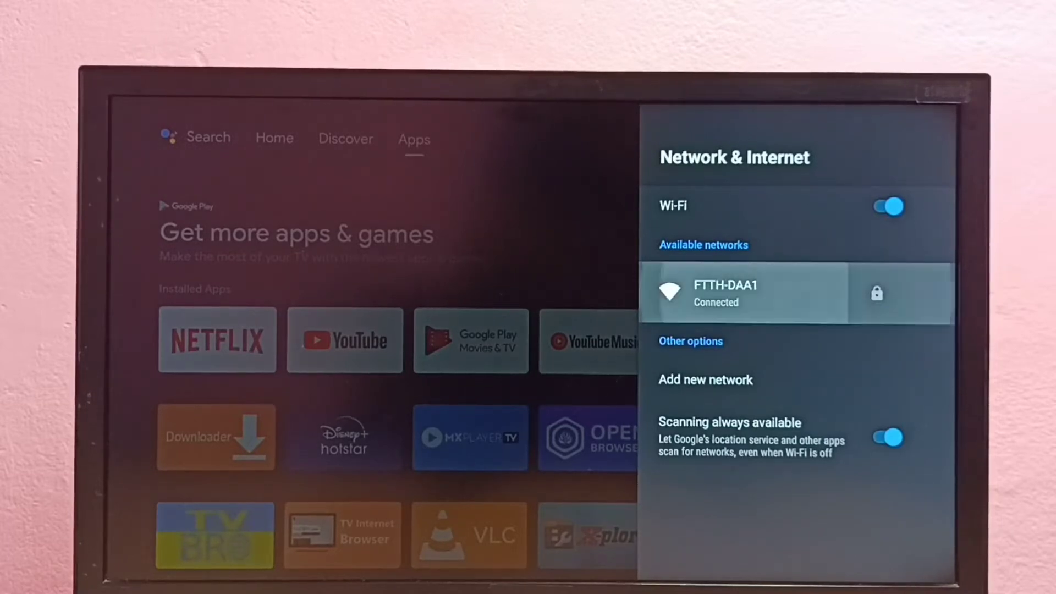
{"action": "key", "text": "Return"}
Confirm Forget network for FTTH-DAA1, then return to the network list with FTTH-DAA1 focused
{"action": "key", "text": "Down"}
{"action": "key", "text": "Down"}
{"action": "key", "text": "Down"}
{"action": "key", "text": "Down"}
{"action": "key", "text": "Down"}
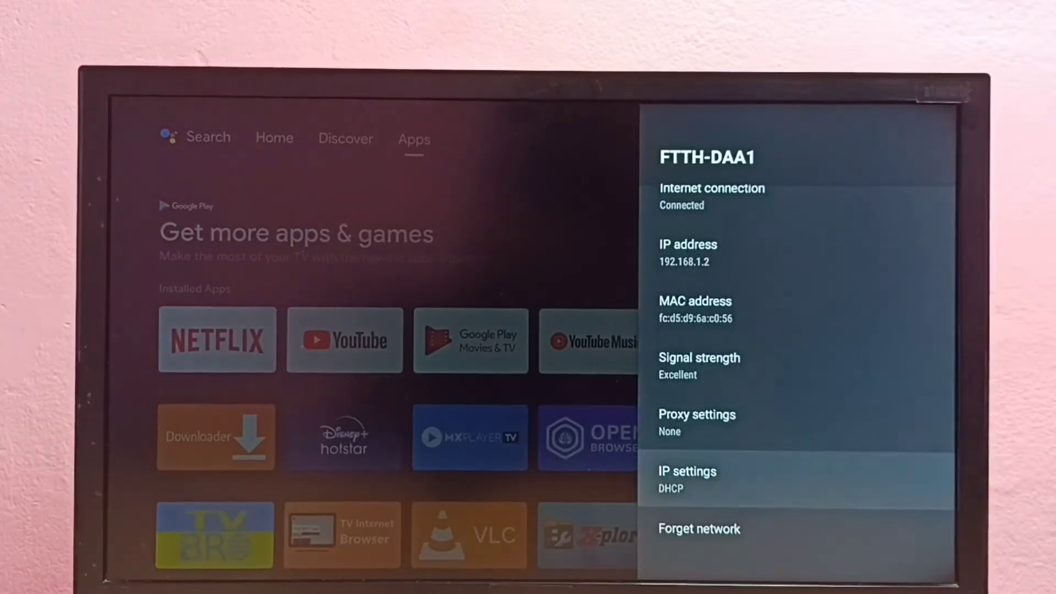
{"action": "key", "text": "Down"}
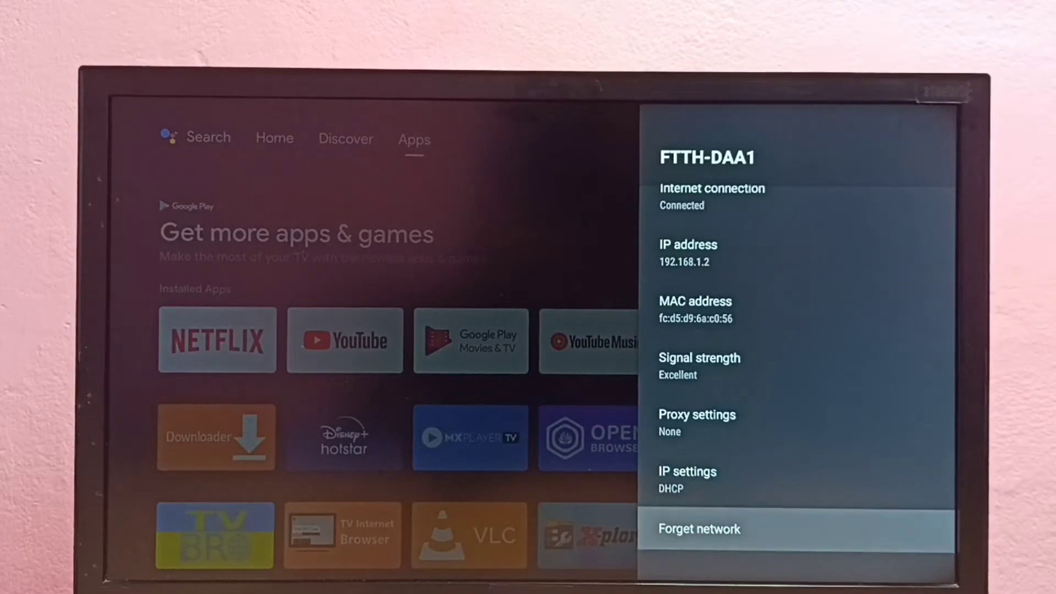
{"action": "key", "text": "Return"}
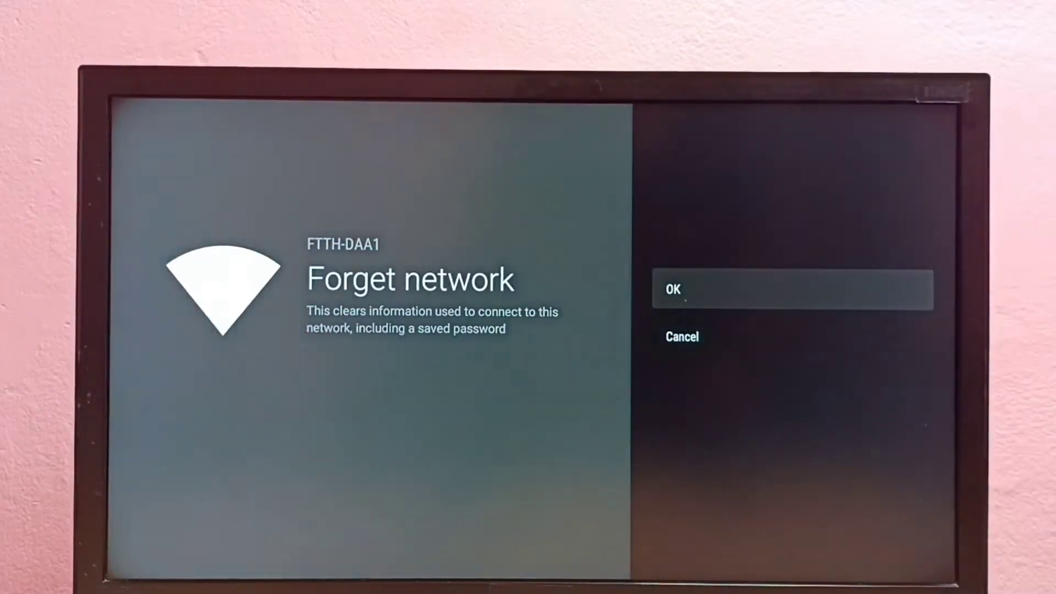
{"action": "key", "text": "Down"}
{"action": "key", "text": "Return"}
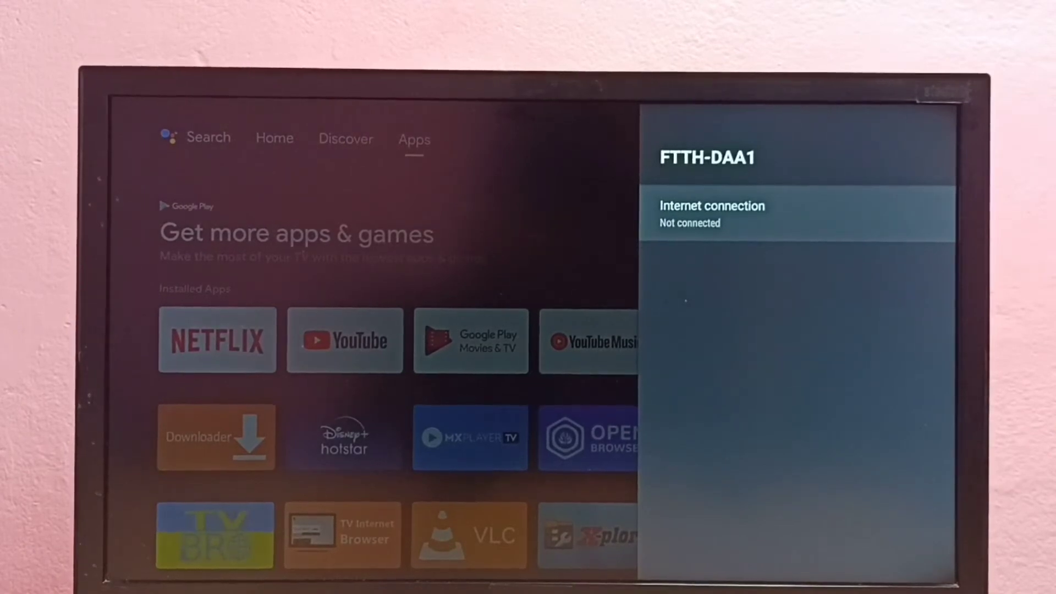
{"action": "key", "text": "Escape"}
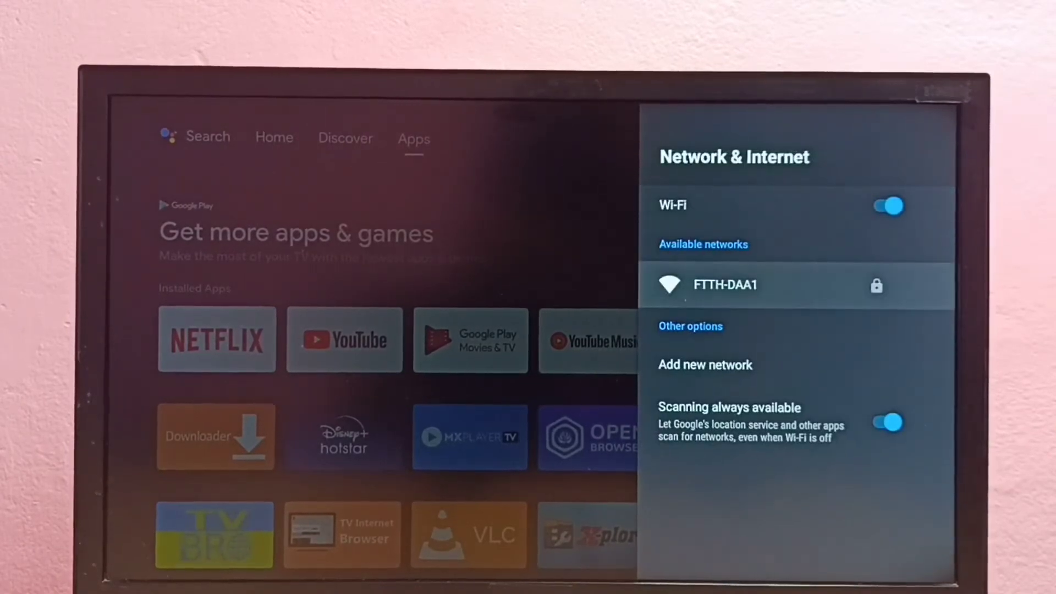
{"action": "key", "text": "Down"}
{"action": "key", "text": "Up"}
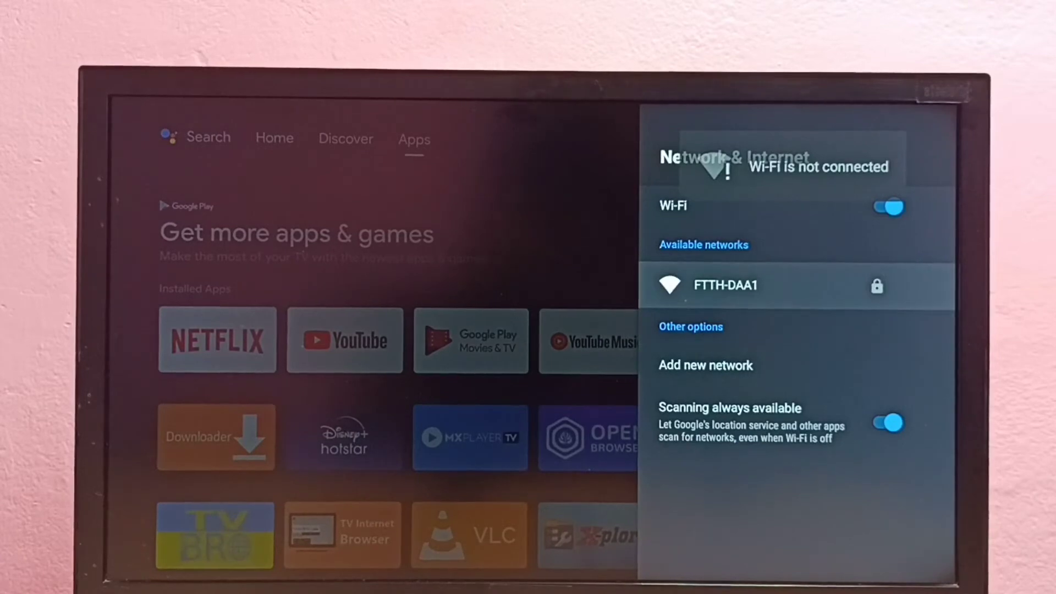
Join FTTH-DAA1 by submitting the new password, then leave Settings for the Apps page
{"action": "key", "text": "Return"}
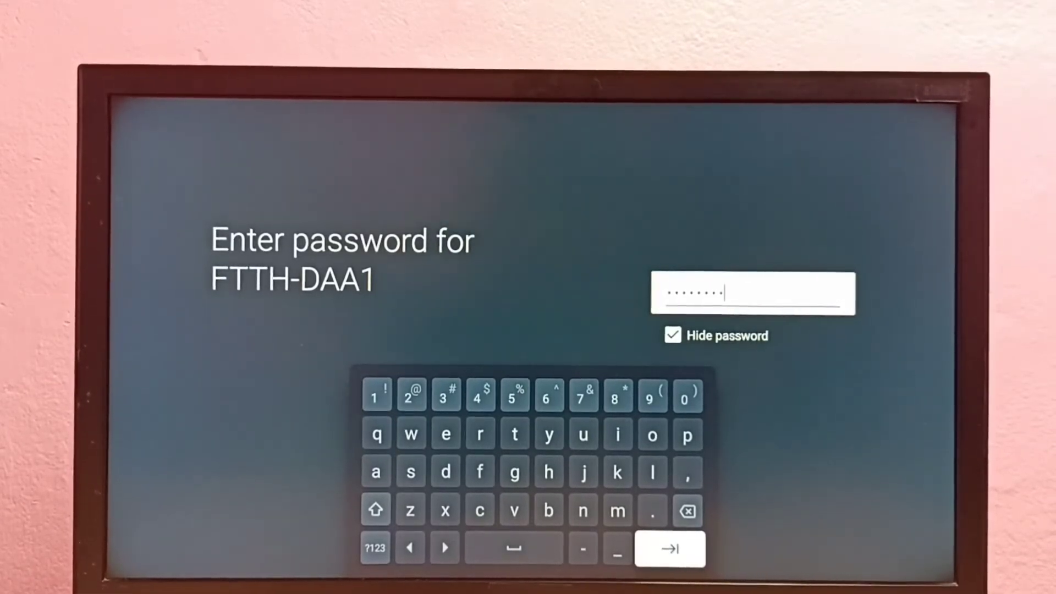
{"action": "key", "text": "Return"}
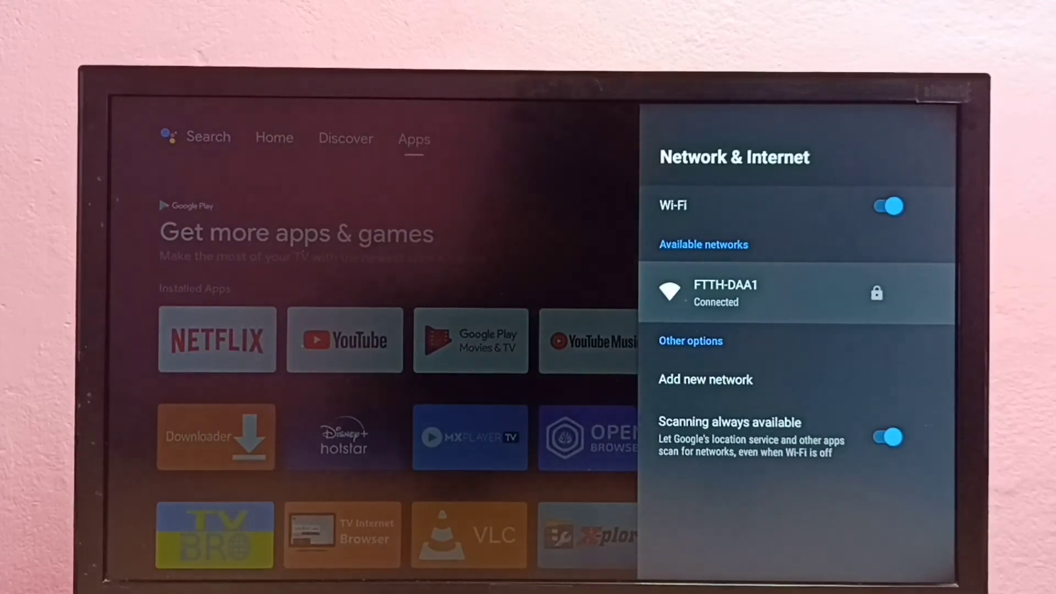
{"action": "key", "text": "Escape"}
{"action": "key", "text": "Escape"}
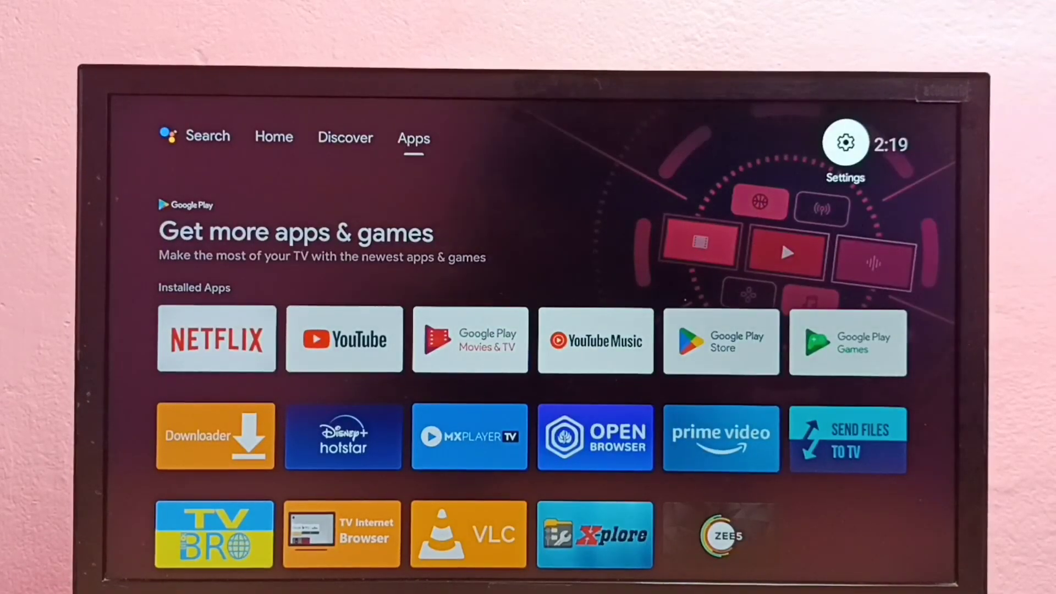